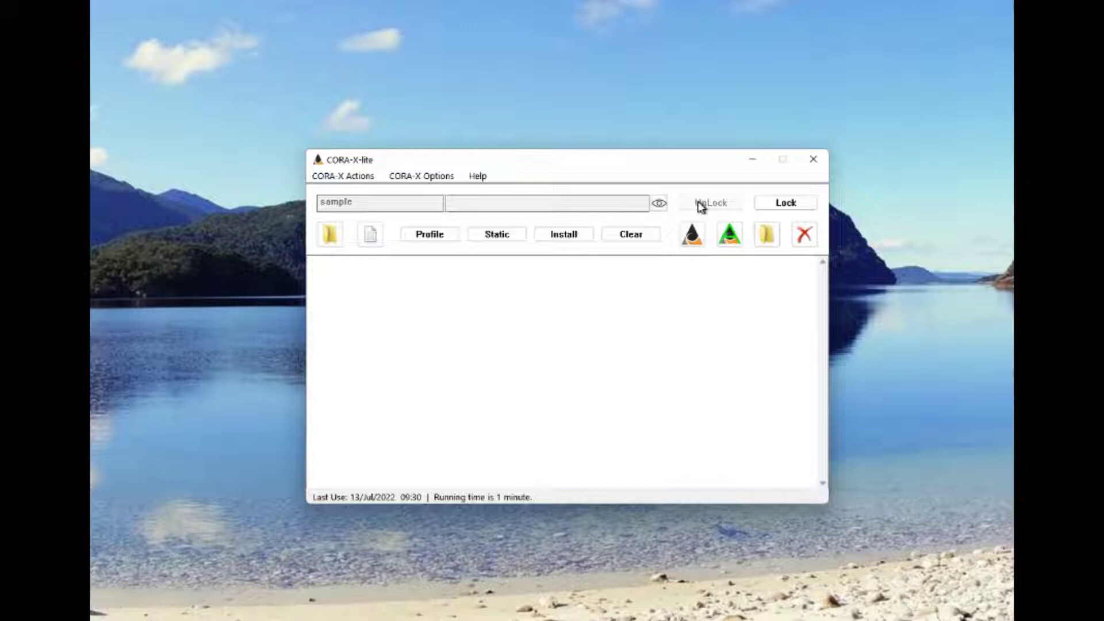
Select nice beach L.jpg on drive D: as the static file and install the system for its profile.
click(507, 237)
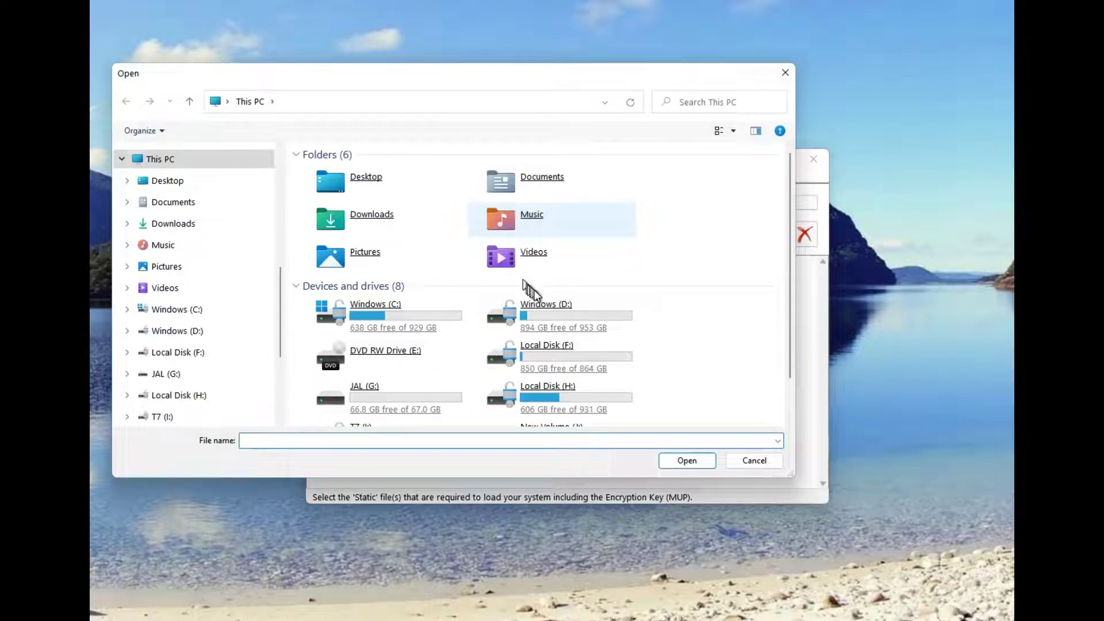
double_click(552, 320)
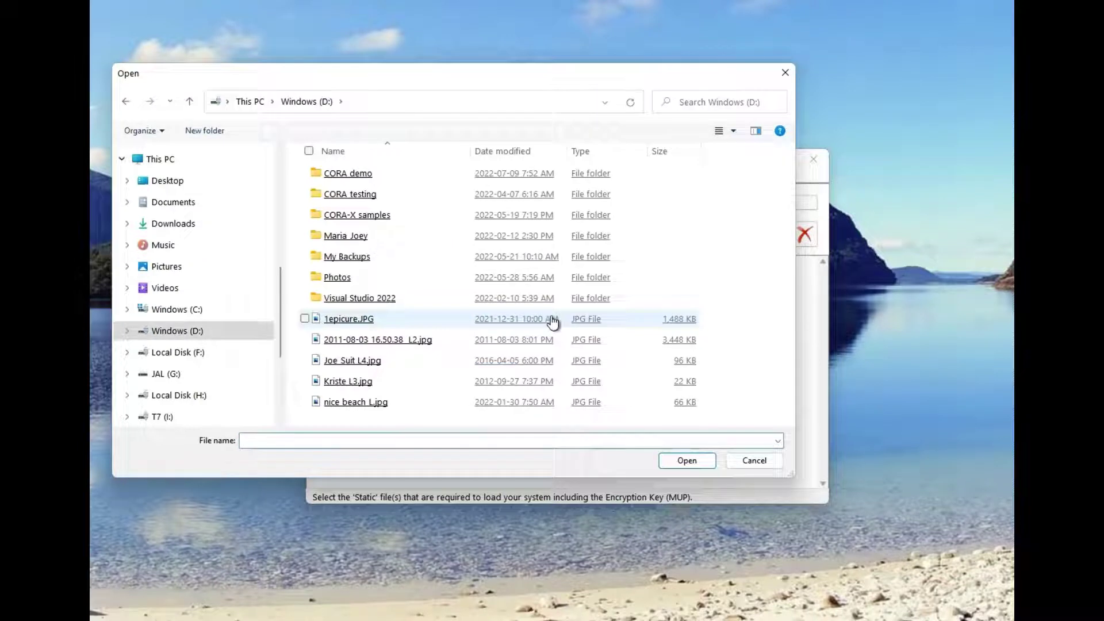
double_click(366, 404)
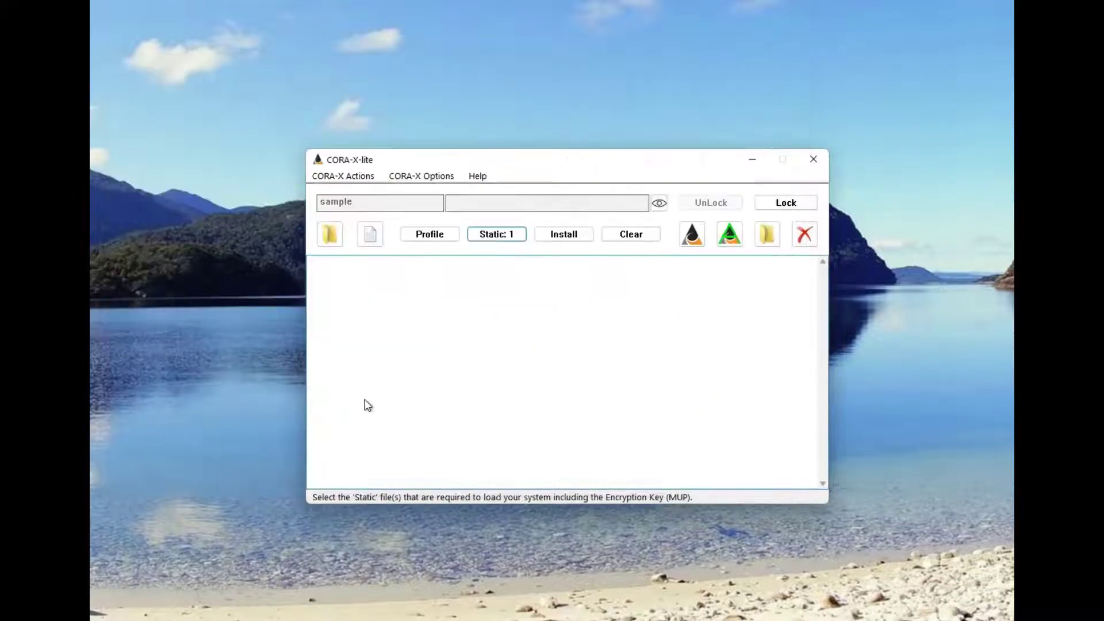
click(565, 235)
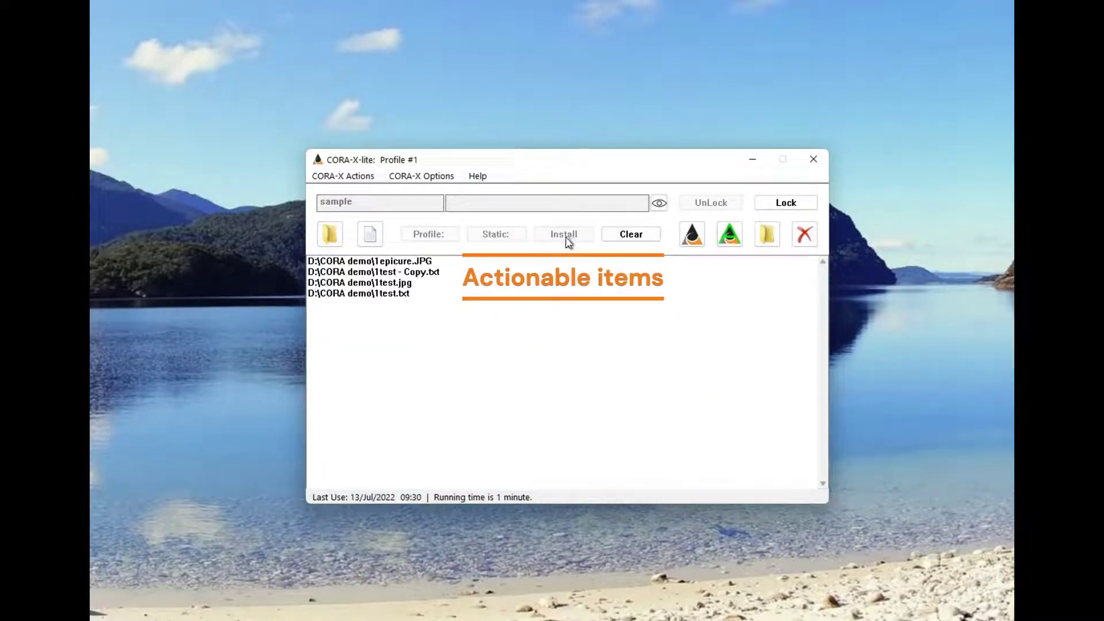
Set up a backup of the system keys with D:\CORA demo\Backup1 as the first dispersed file location.
click(423, 178)
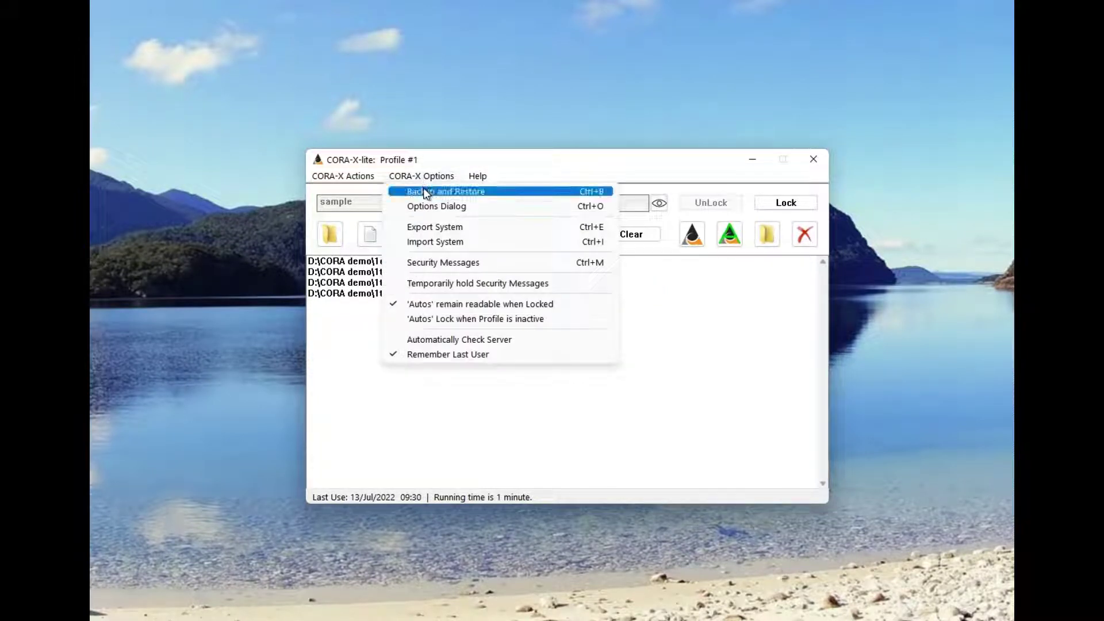
click(424, 191)
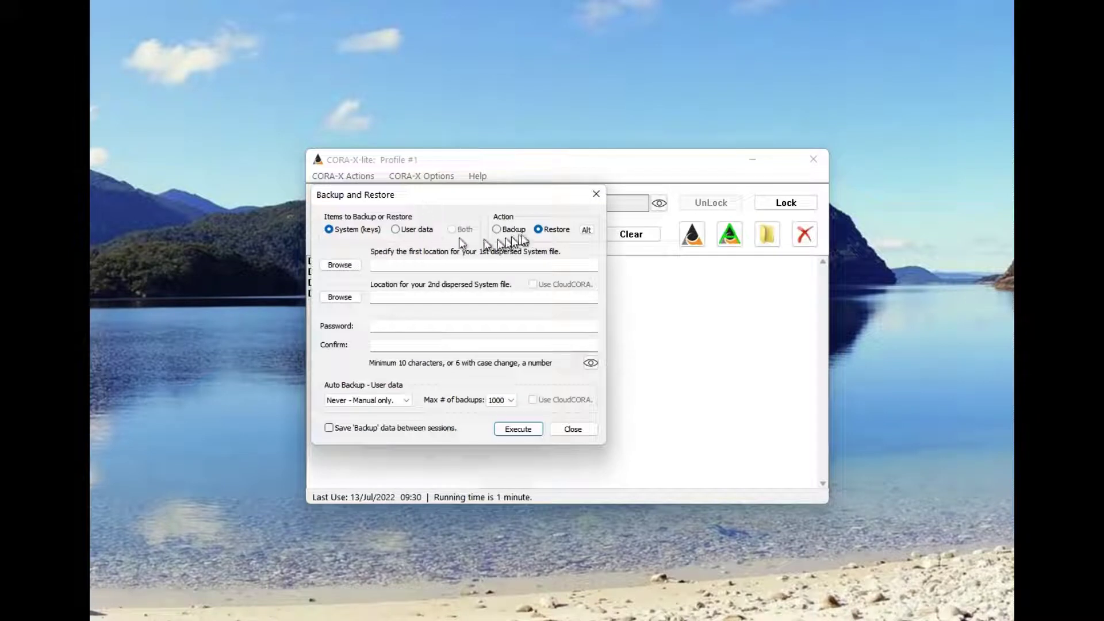
click(500, 230)
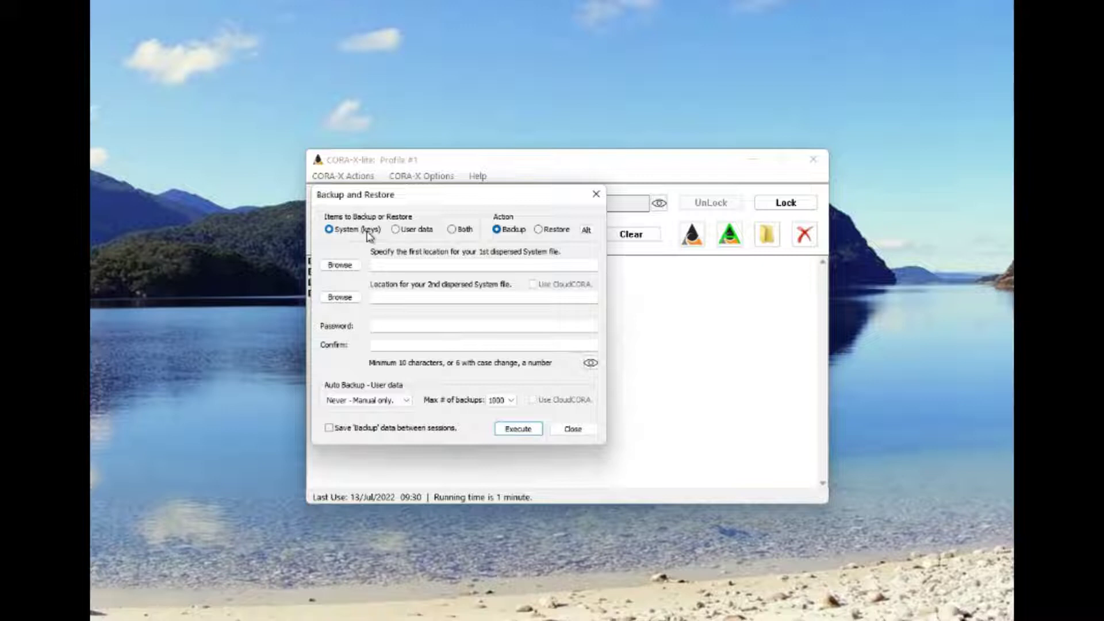
click(339, 264)
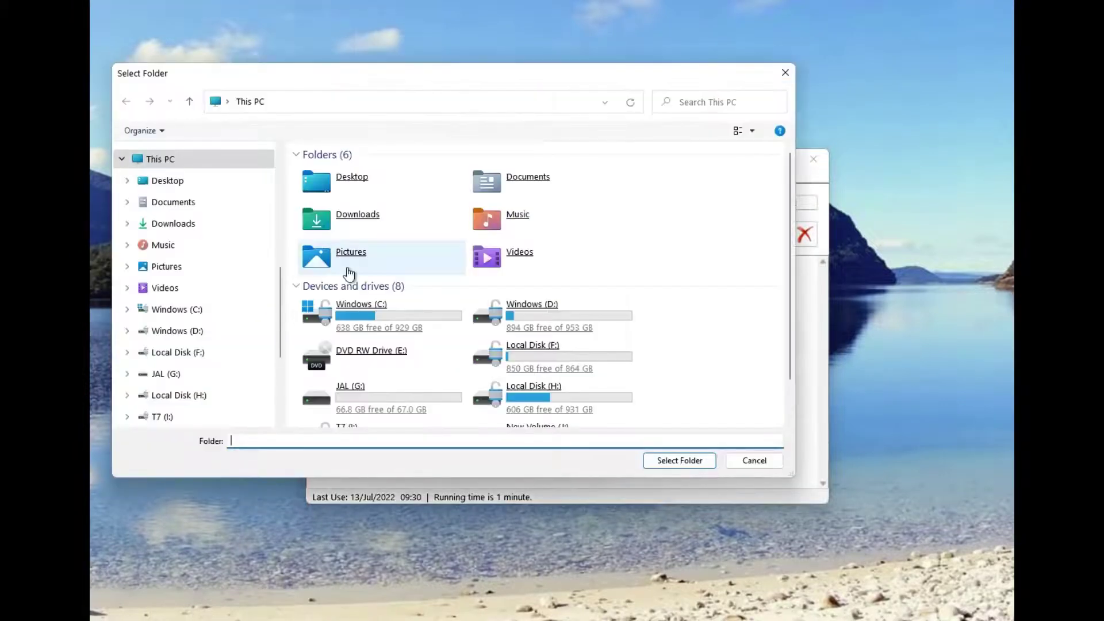
double_click(530, 332)
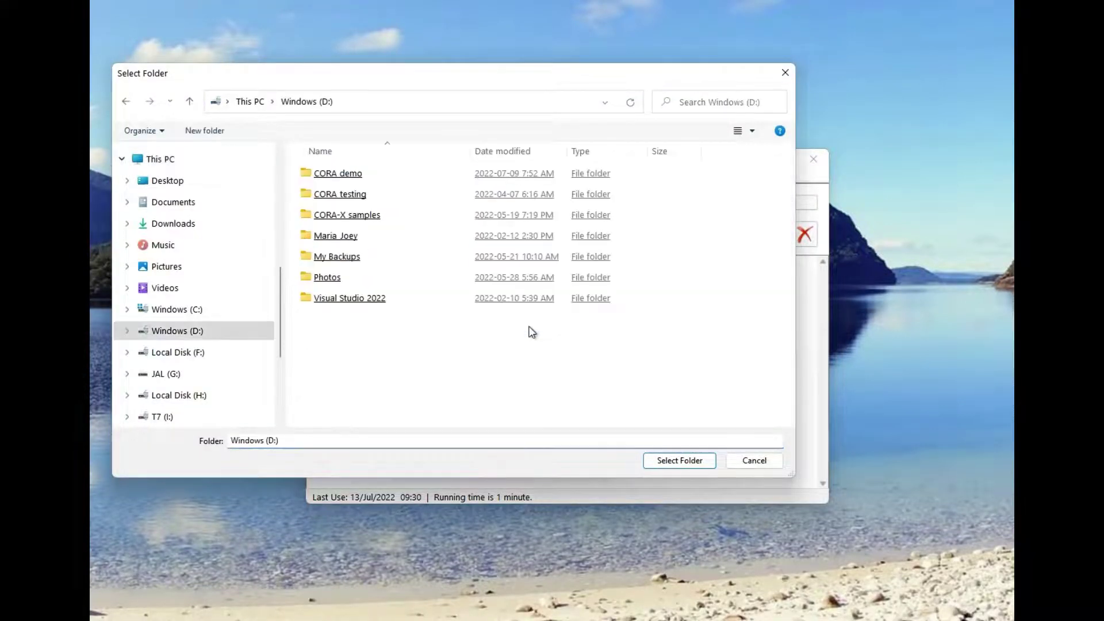
double_click(355, 180)
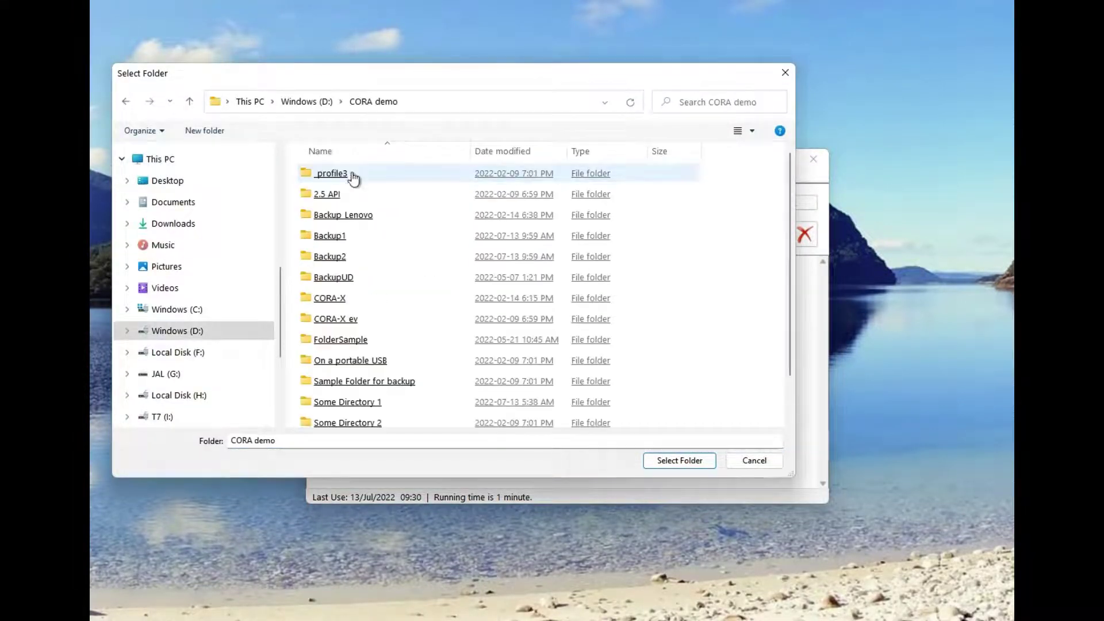
double_click(336, 235)
click(661, 460)
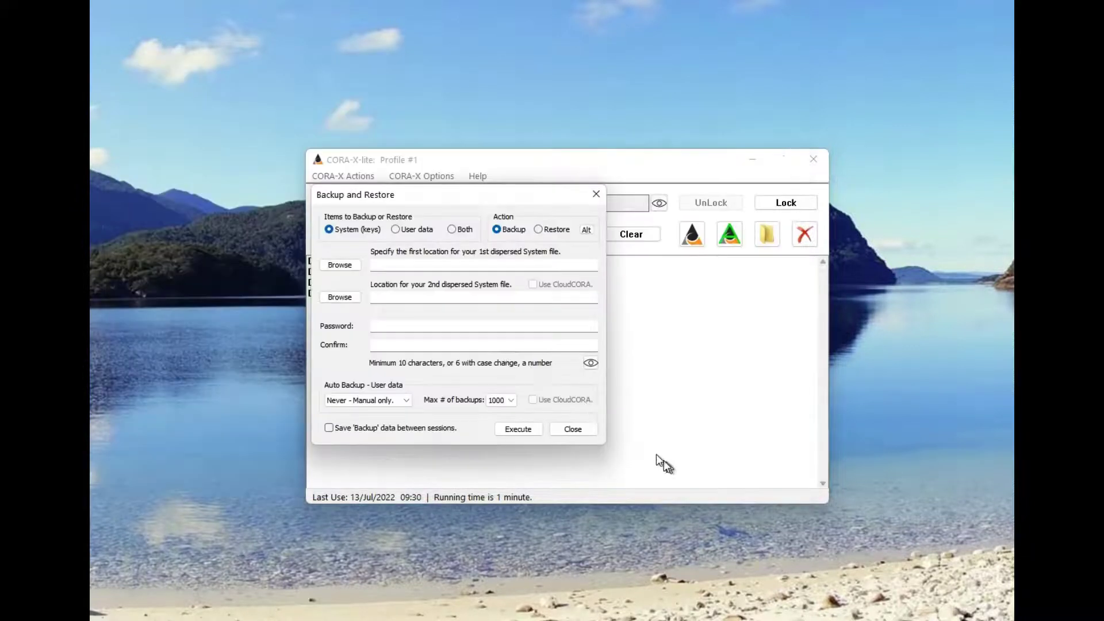
Set the second dispersed system file location to D:\CORA demo\Backup2.
click(339, 296)
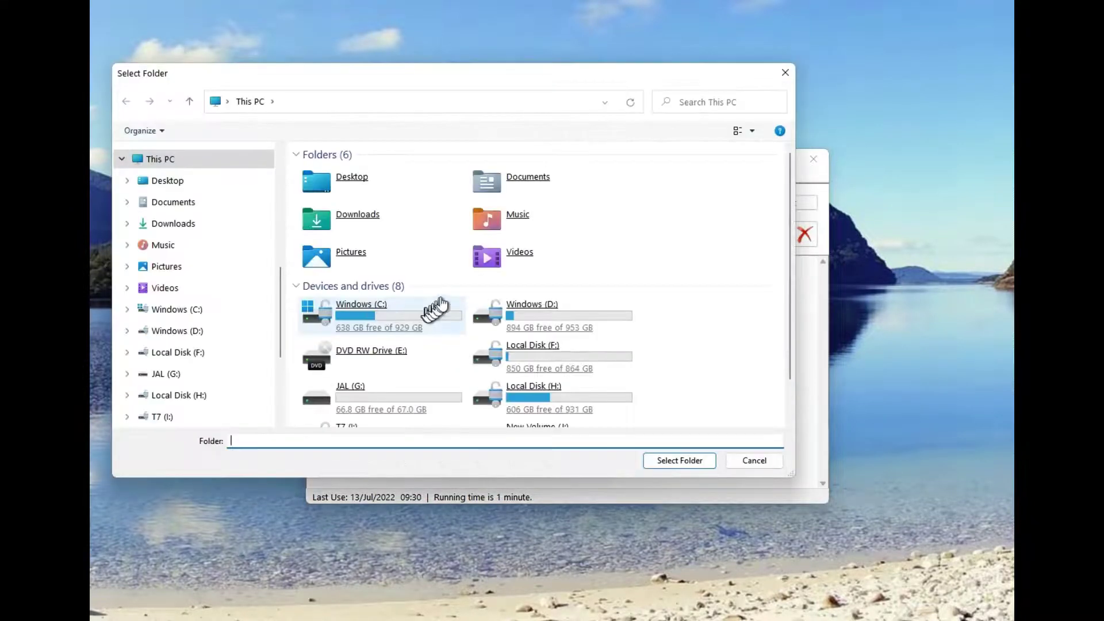
double_click(544, 313)
double_click(353, 176)
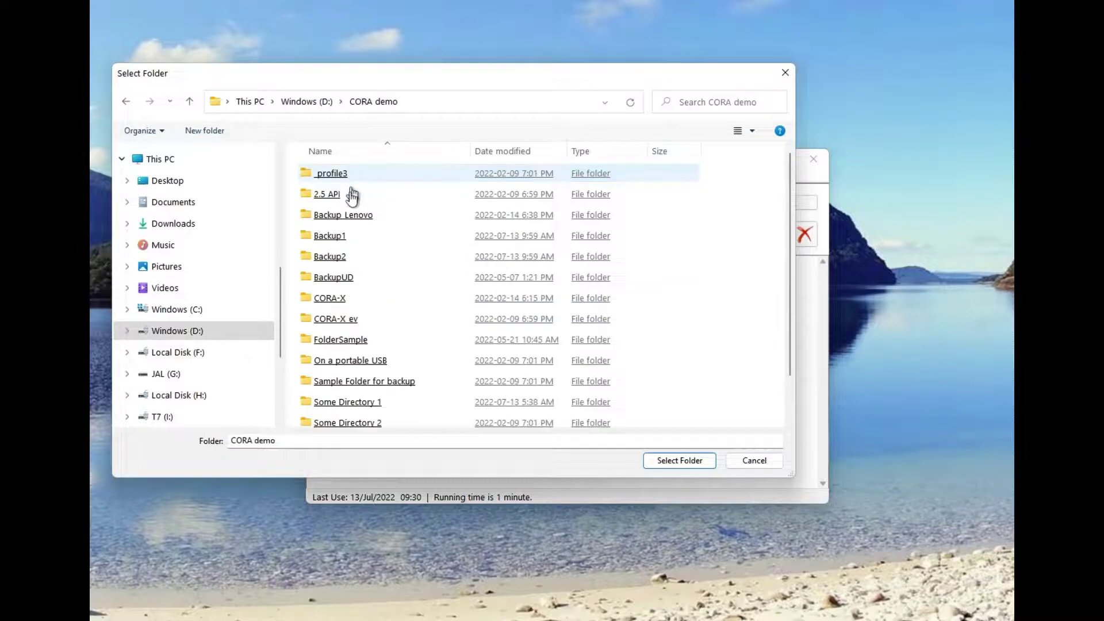
double_click(343, 256)
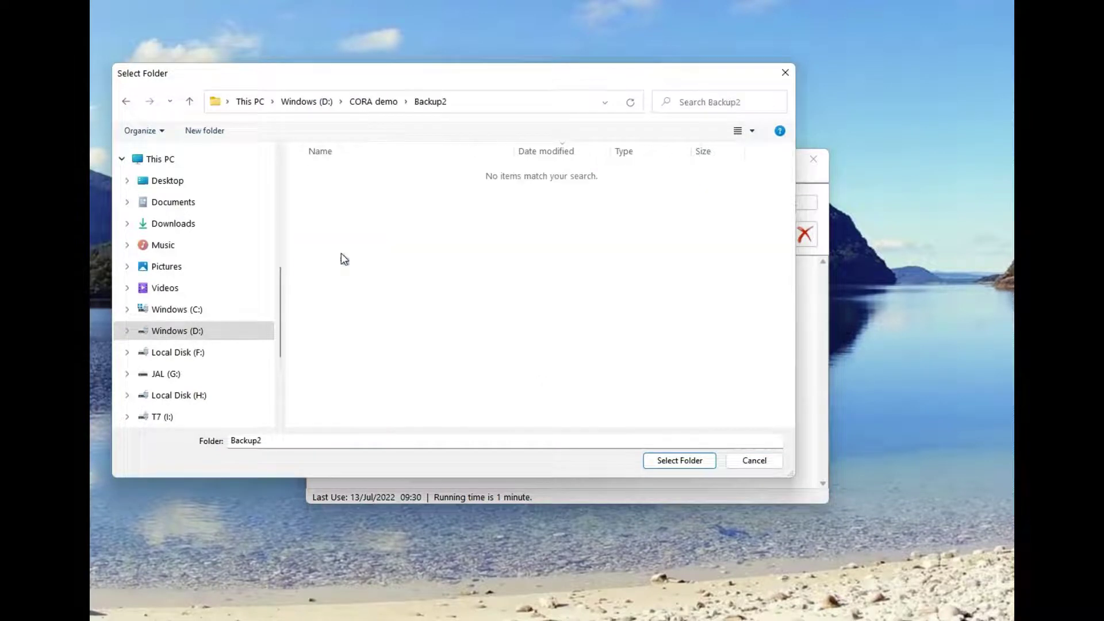
click(688, 460)
Enter and confirm the backup password, then execute the system backup keeping both locations on the same device.
click(400, 326)
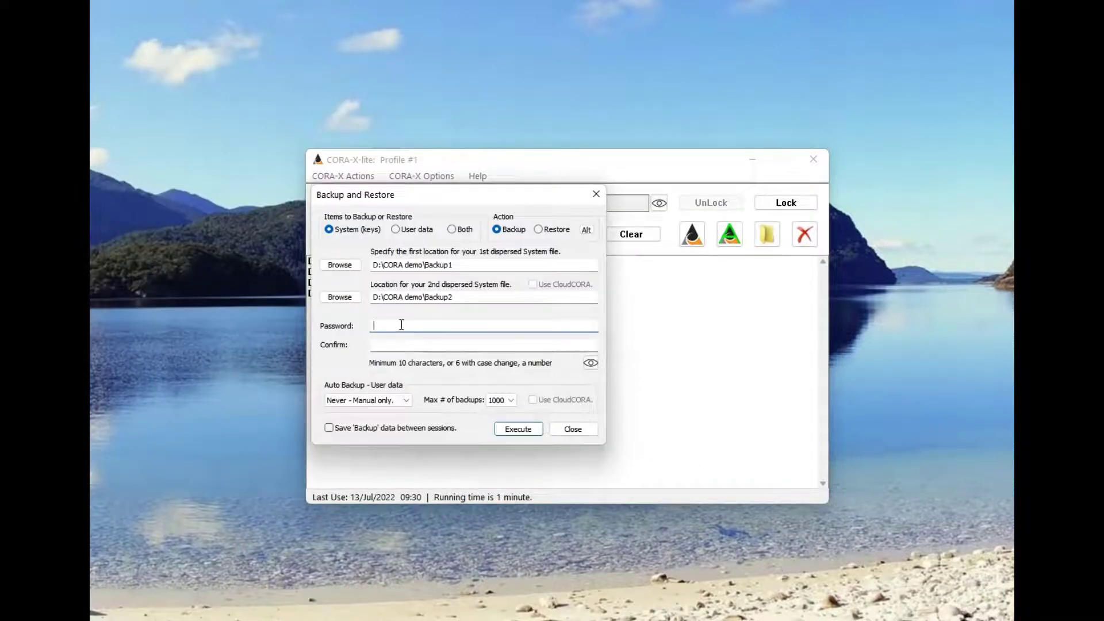
key(ctrl+v)
click(414, 345)
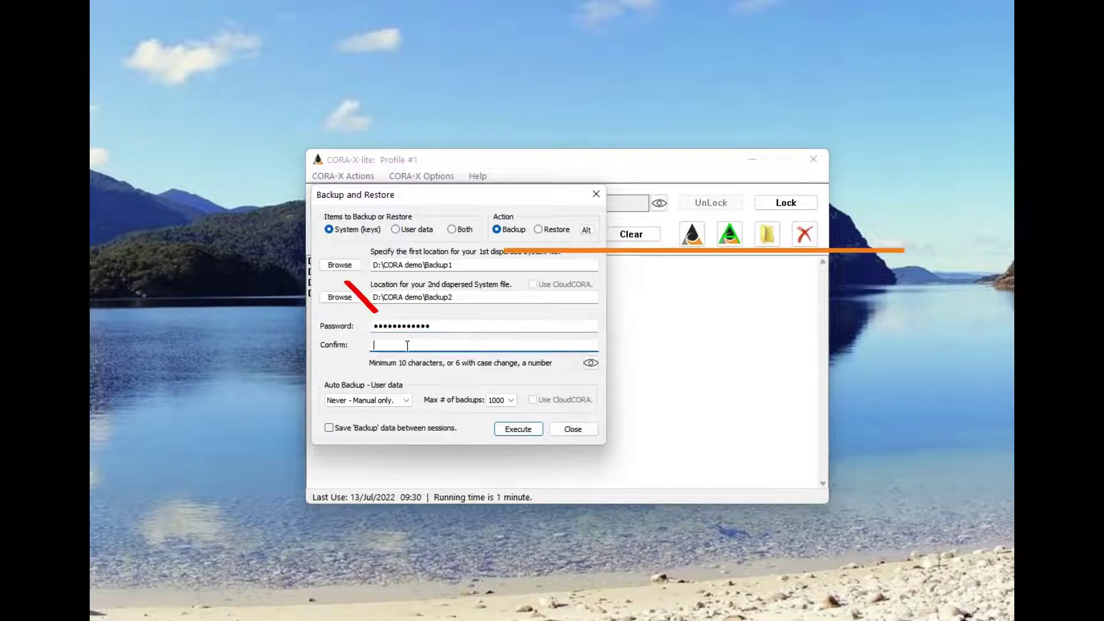
key(ctrl+v)
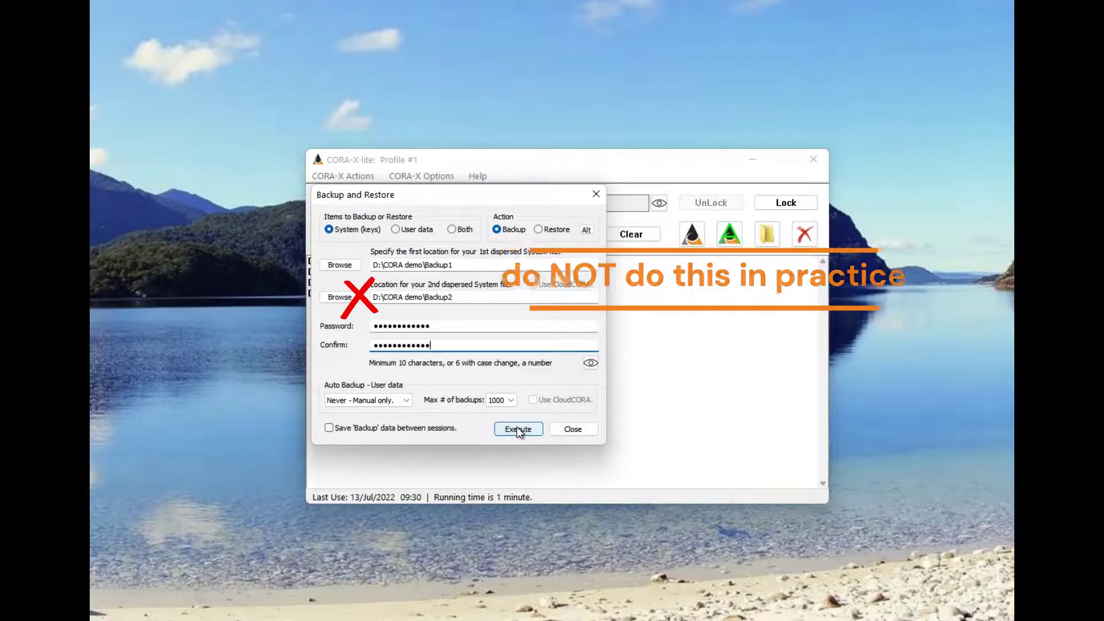
click(518, 430)
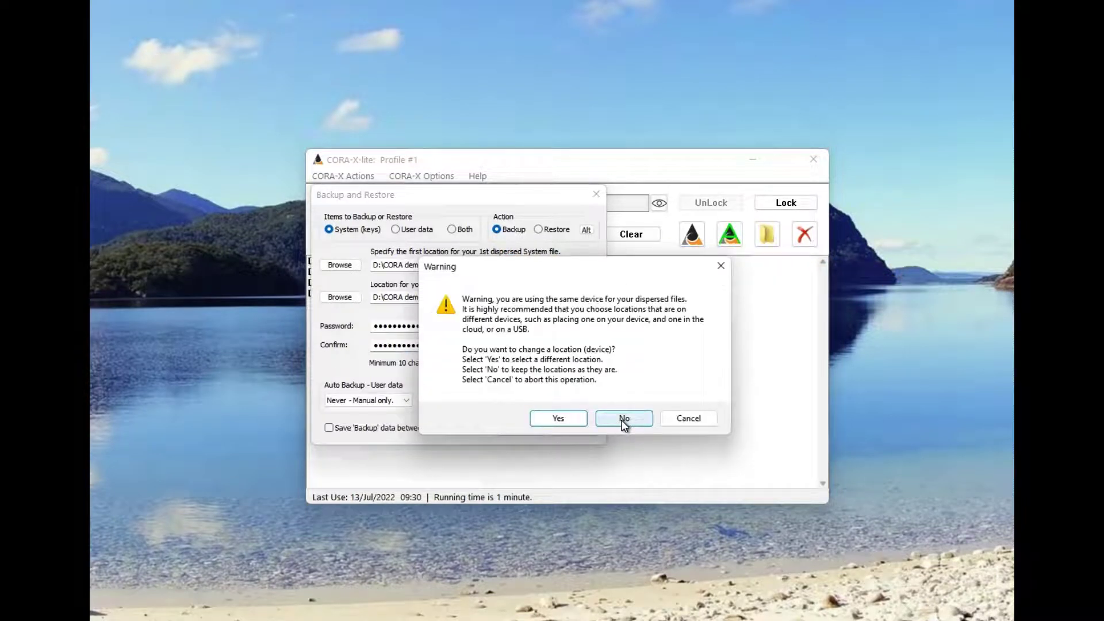
click(624, 418)
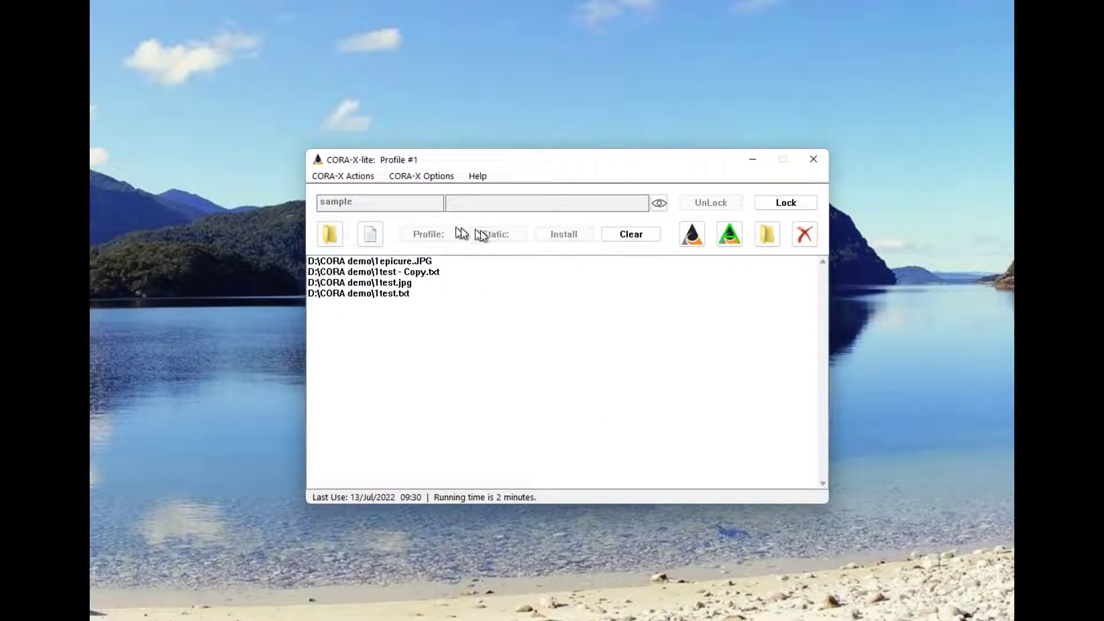
Clear the loaded profile and install another using 2011-08-03 16.50.38_L2.jpg on drive D: as the static file.
click(626, 238)
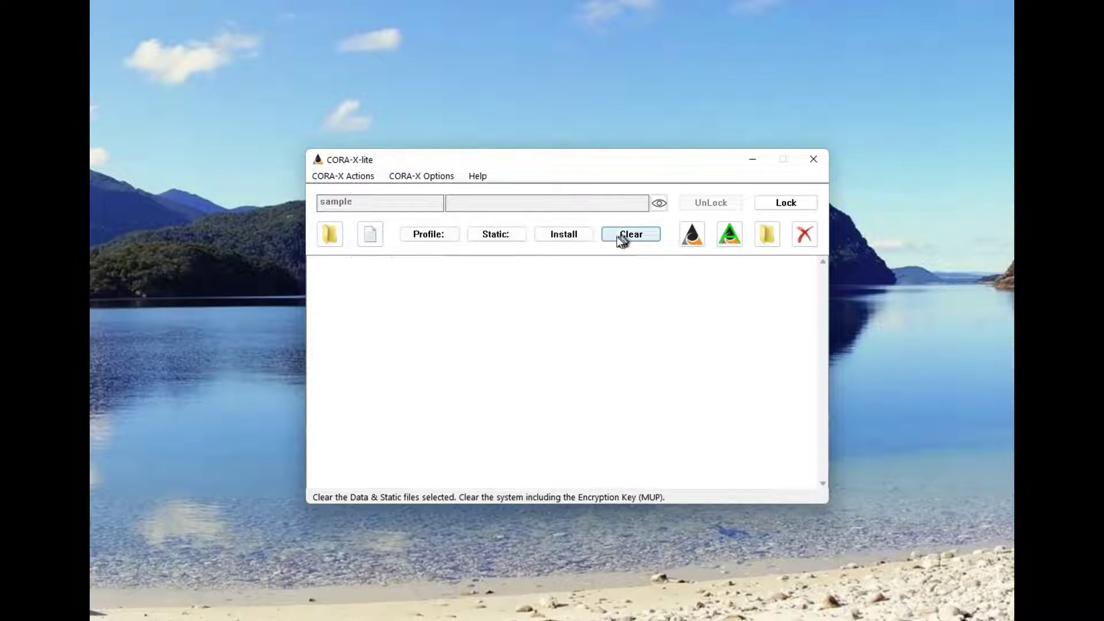
click(494, 236)
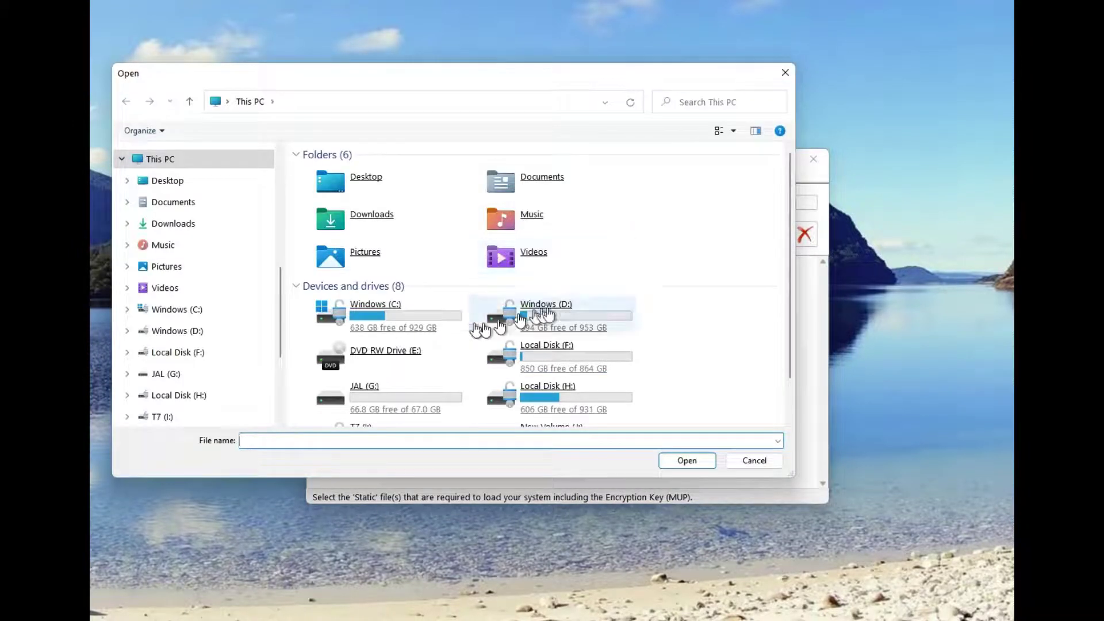
double_click(495, 322)
double_click(365, 340)
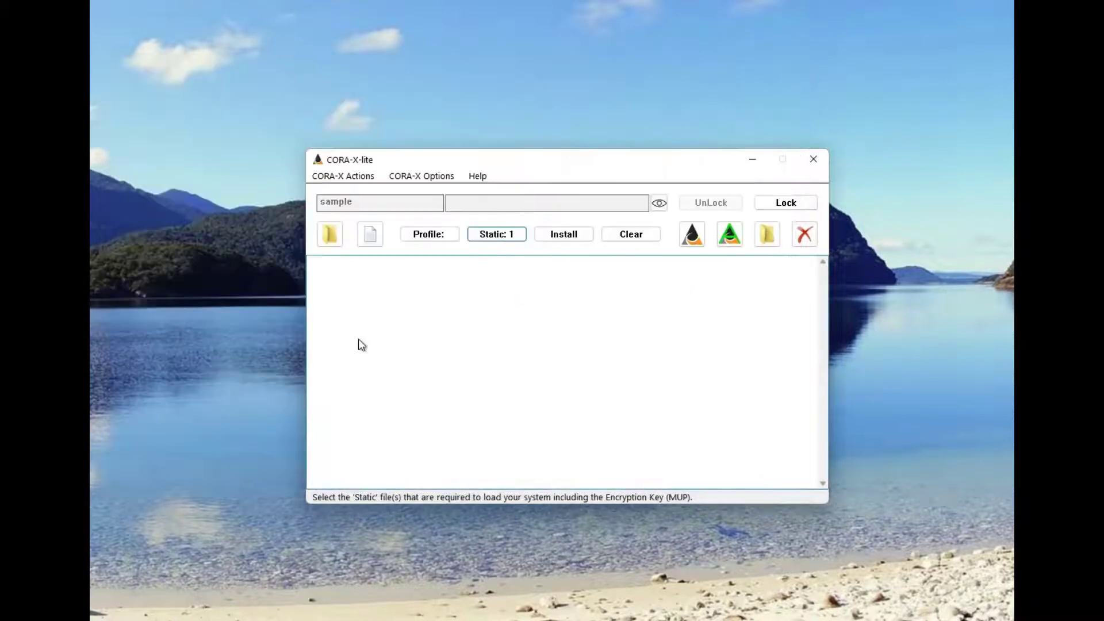
click(563, 235)
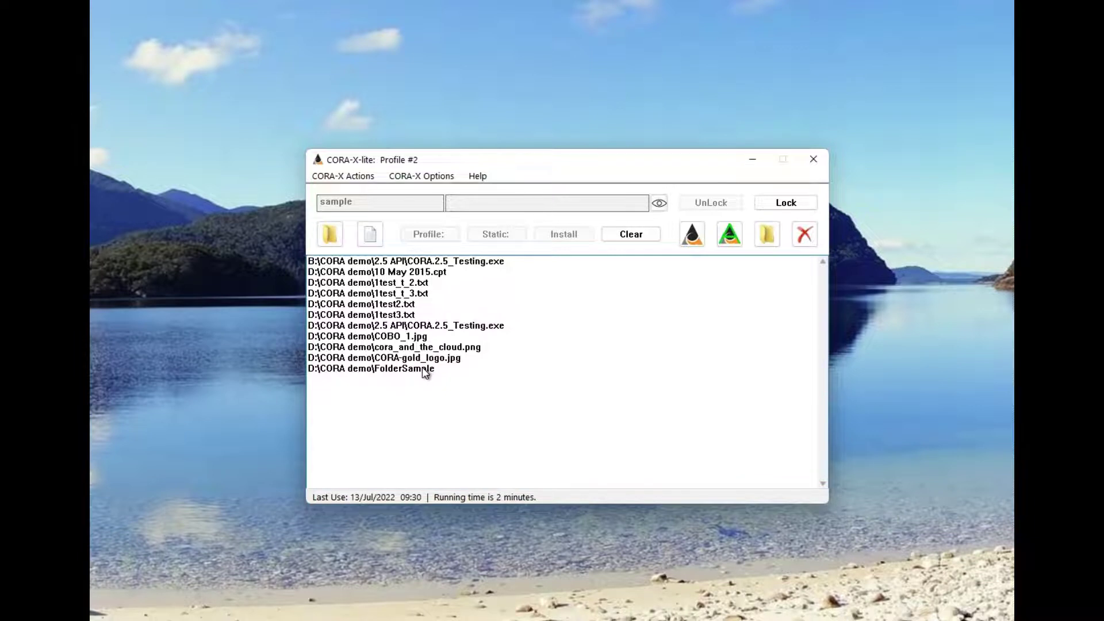
Start a system keys backup for Profile #2 with D:\CORA demo\Backup1 as the first dispersed file location.
click(435, 178)
click(437, 192)
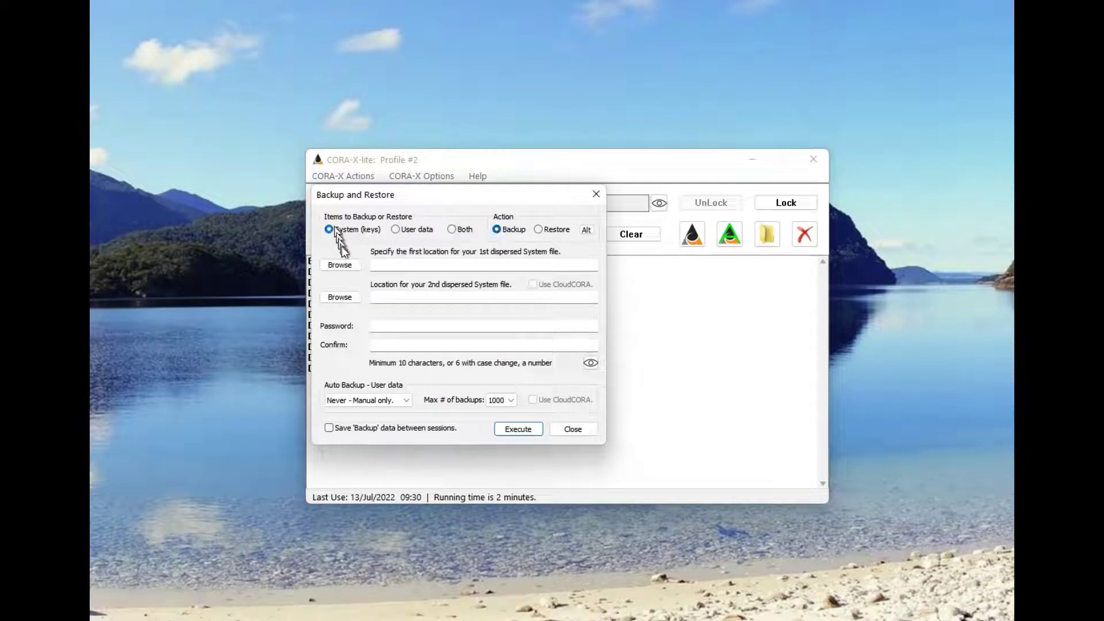
click(340, 265)
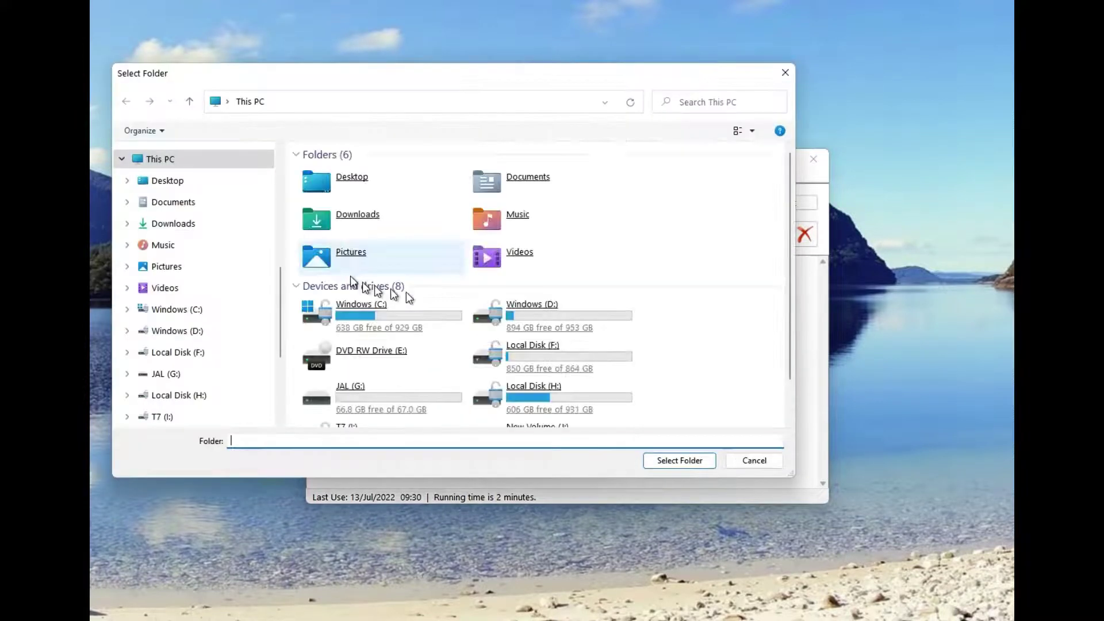
double_click(506, 314)
double_click(348, 175)
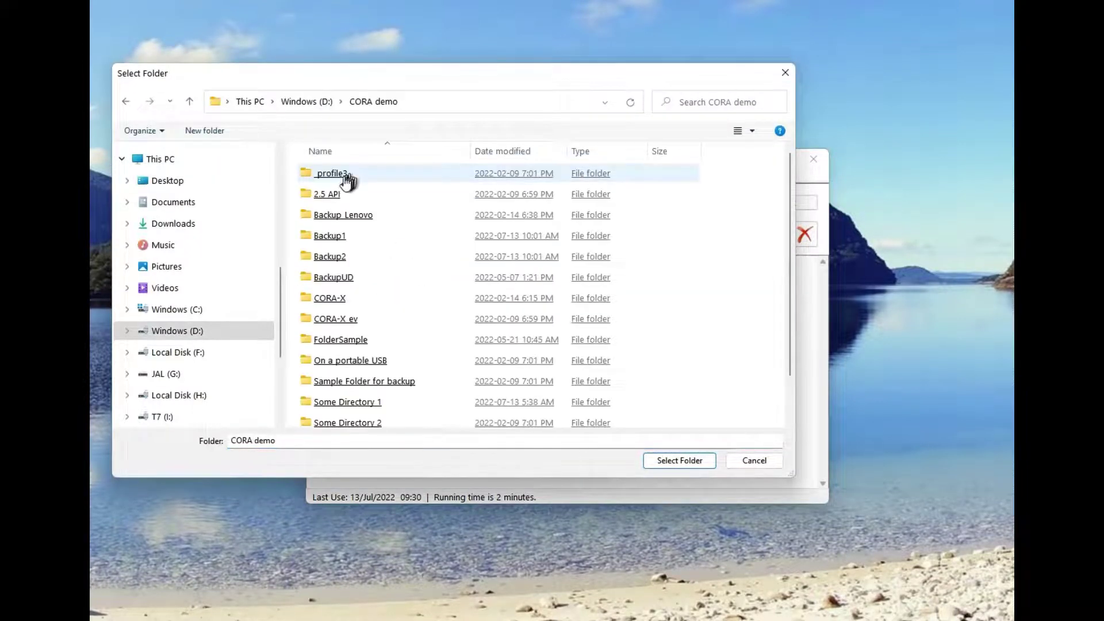
double_click(325, 242)
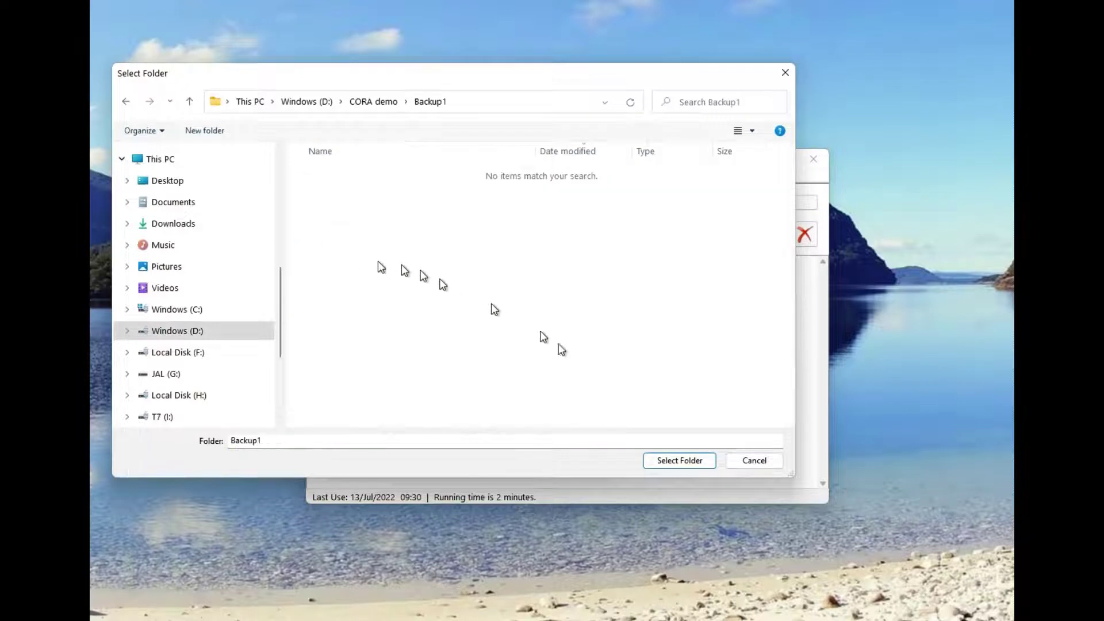
click(656, 459)
Choose D:\CORA demo\Backup2 as the second dispersed file location for the Profile #2 backup.
click(340, 297)
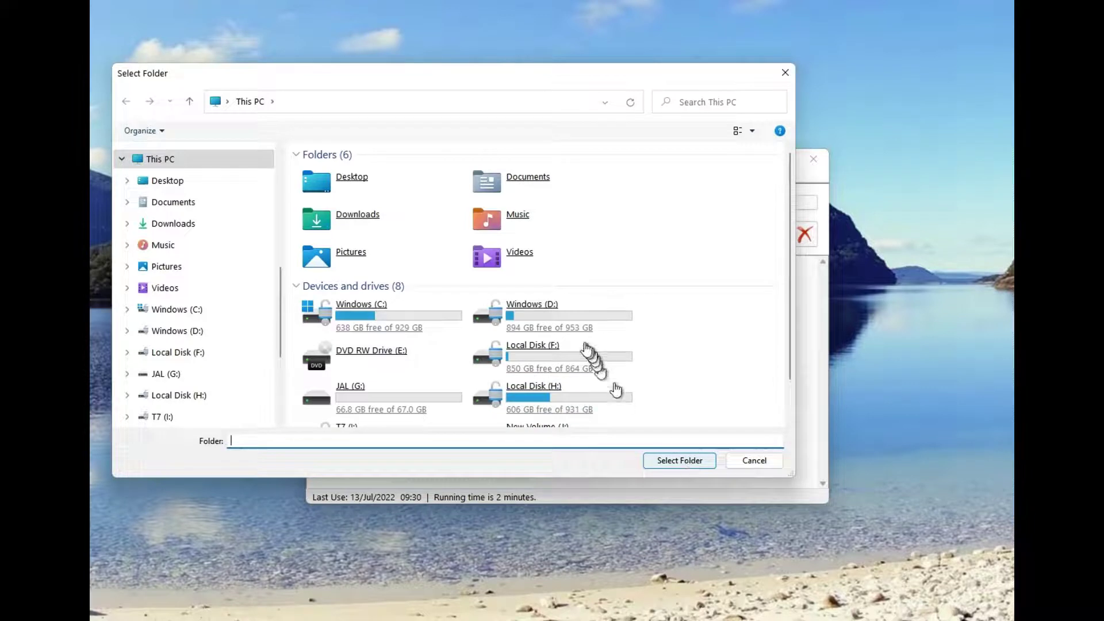
double_click(551, 313)
double_click(357, 177)
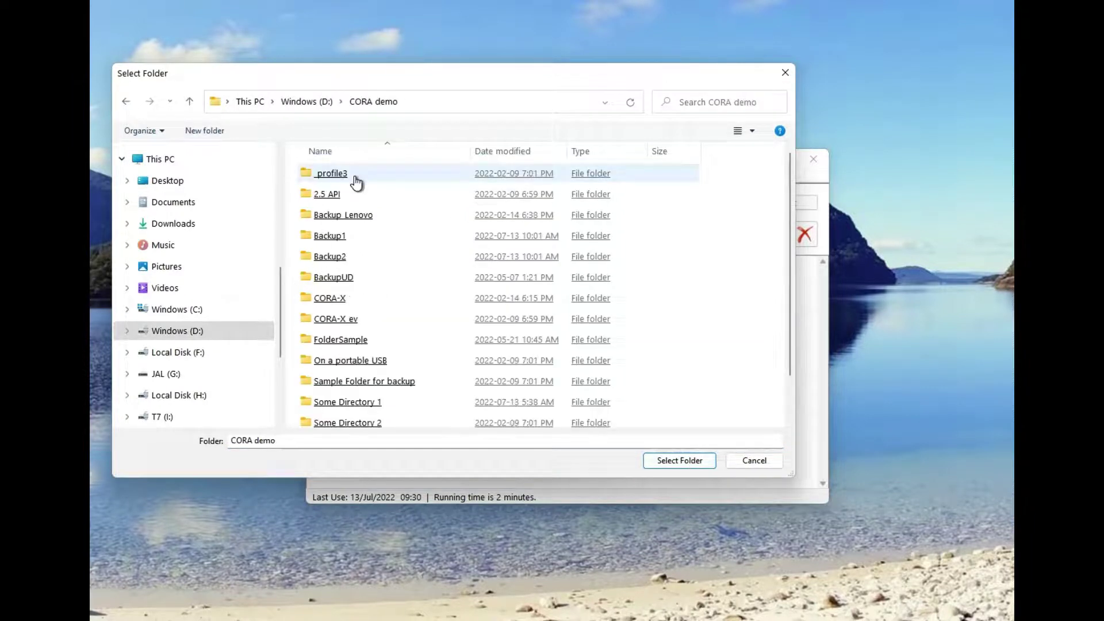
double_click(339, 255)
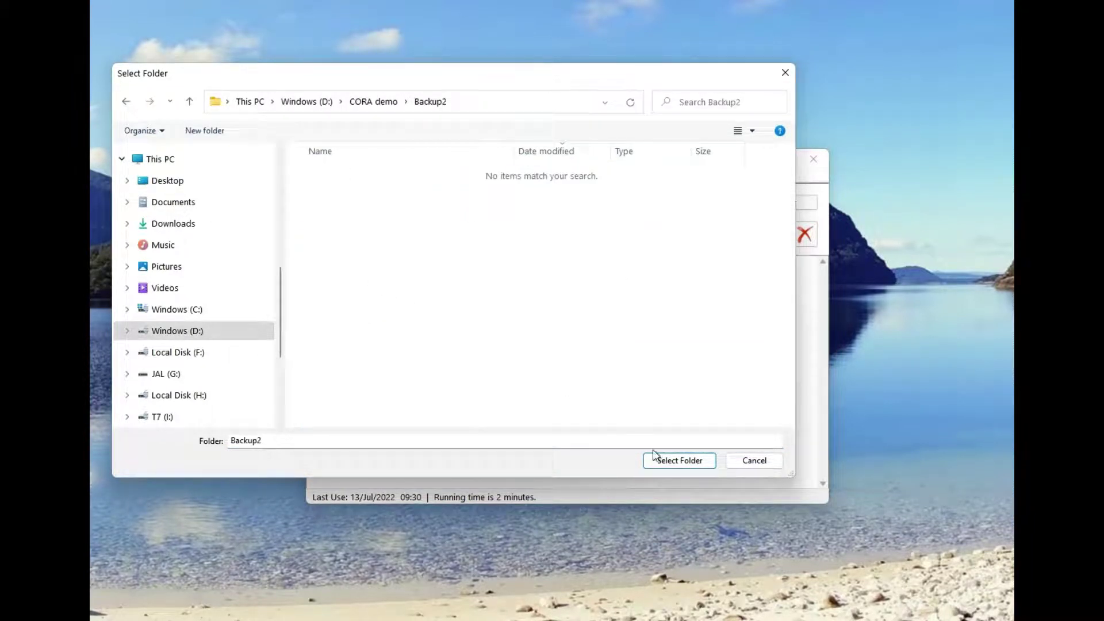
click(682, 459)
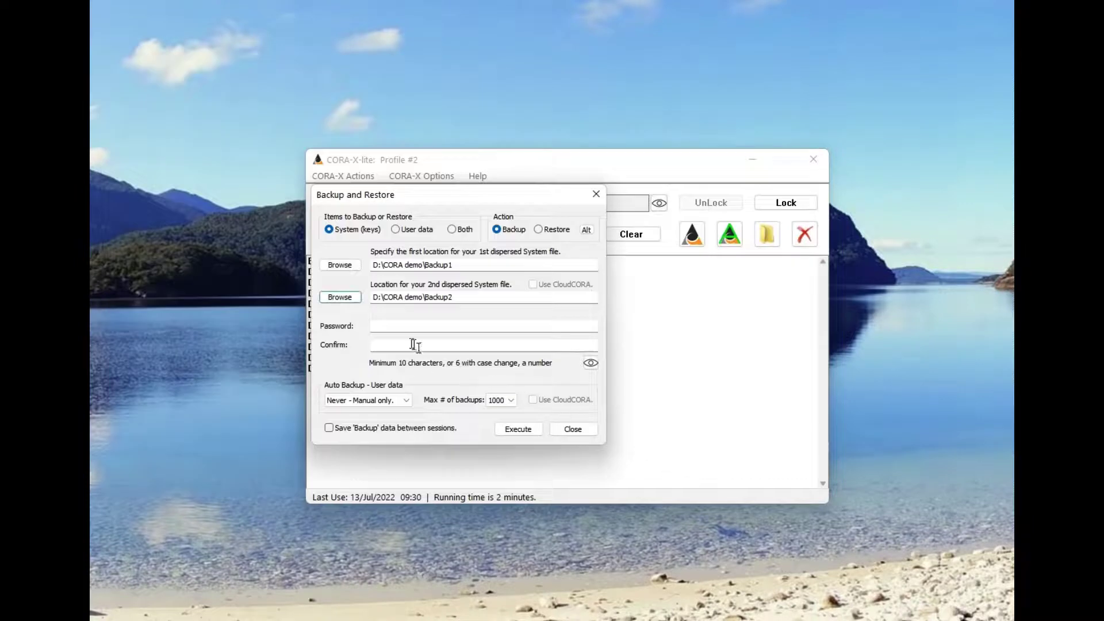
Enter and confirm the password for the Profile #2 backup and execute it, keeping the chosen locations.
click(389, 325)
text(••••••••••••)
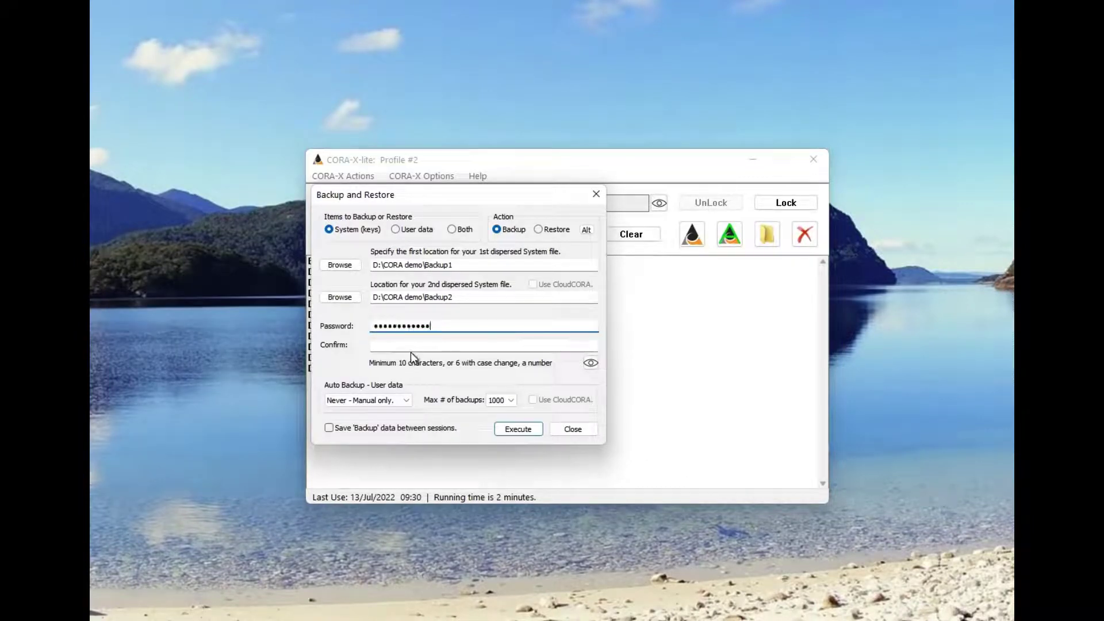
click(410, 345)
text(••••••••••••)
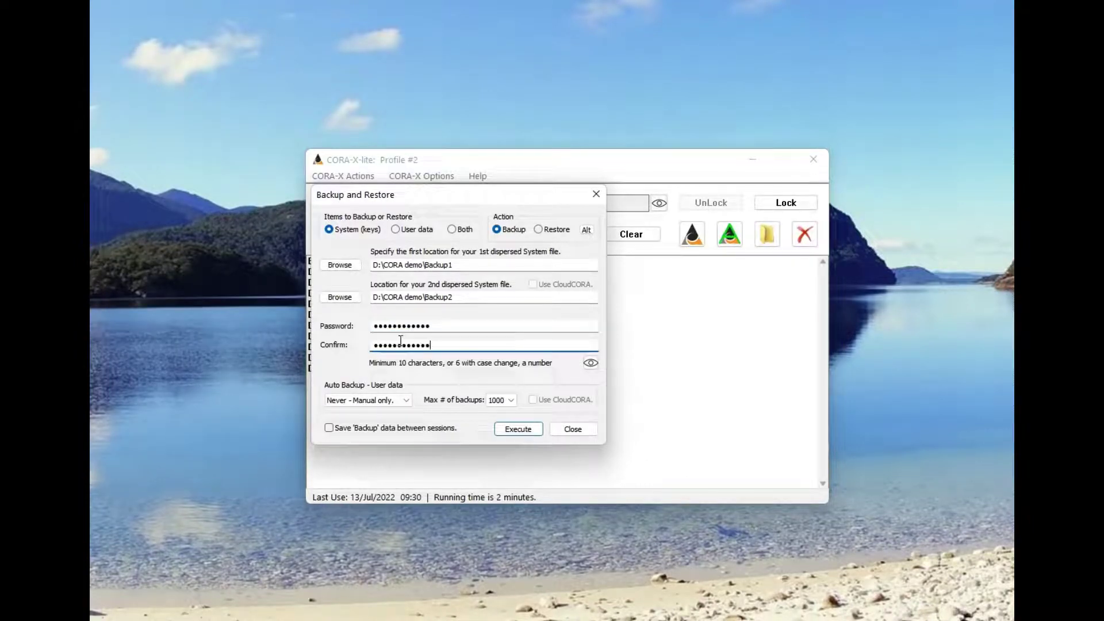
click(526, 431)
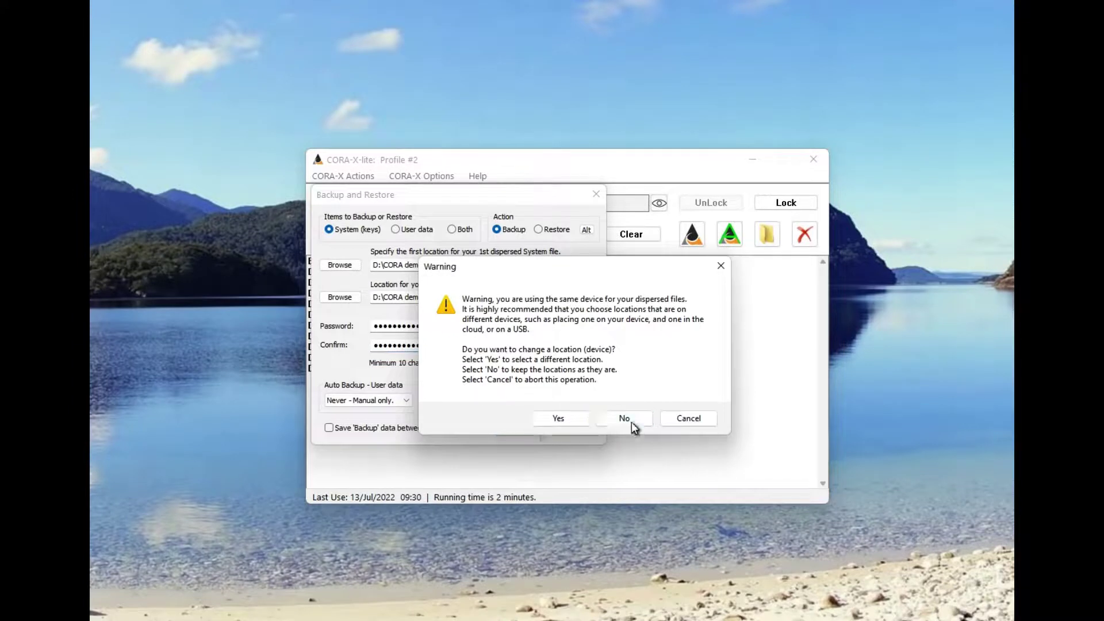
click(624, 419)
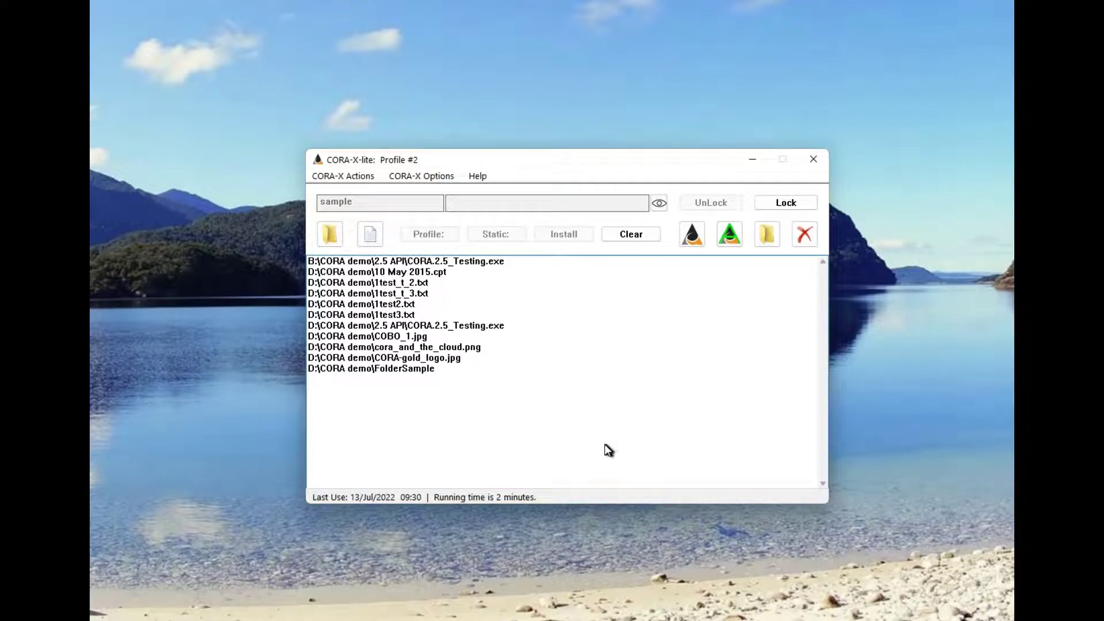
Clear the loaded Profile #2 and start a user data backup with D:\CORA demo\Backup1 as the first file location.
click(625, 235)
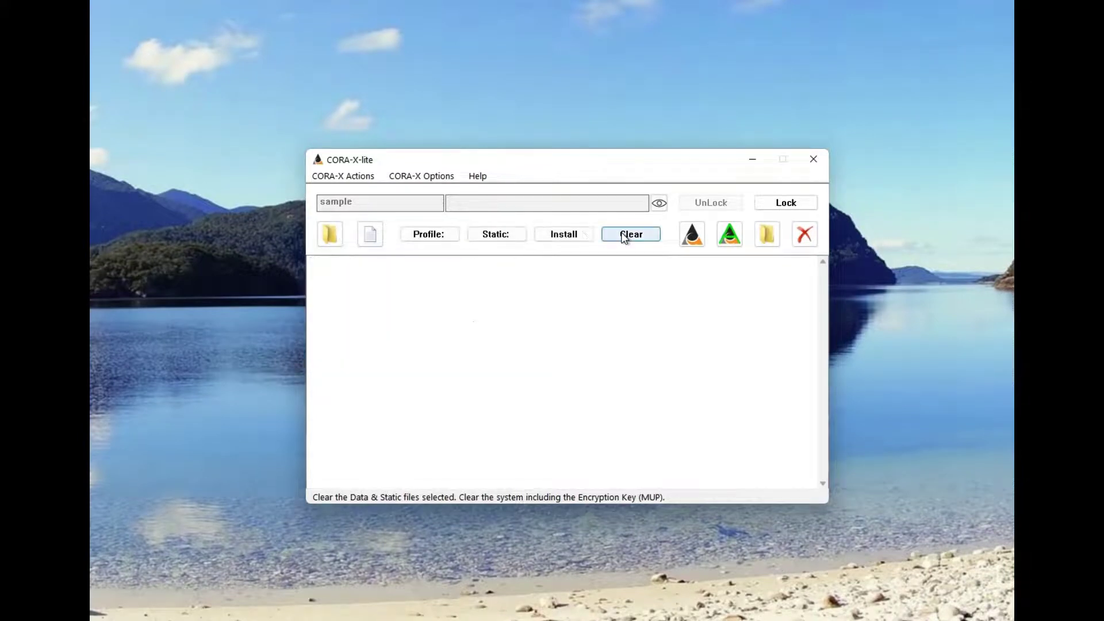
click(431, 177)
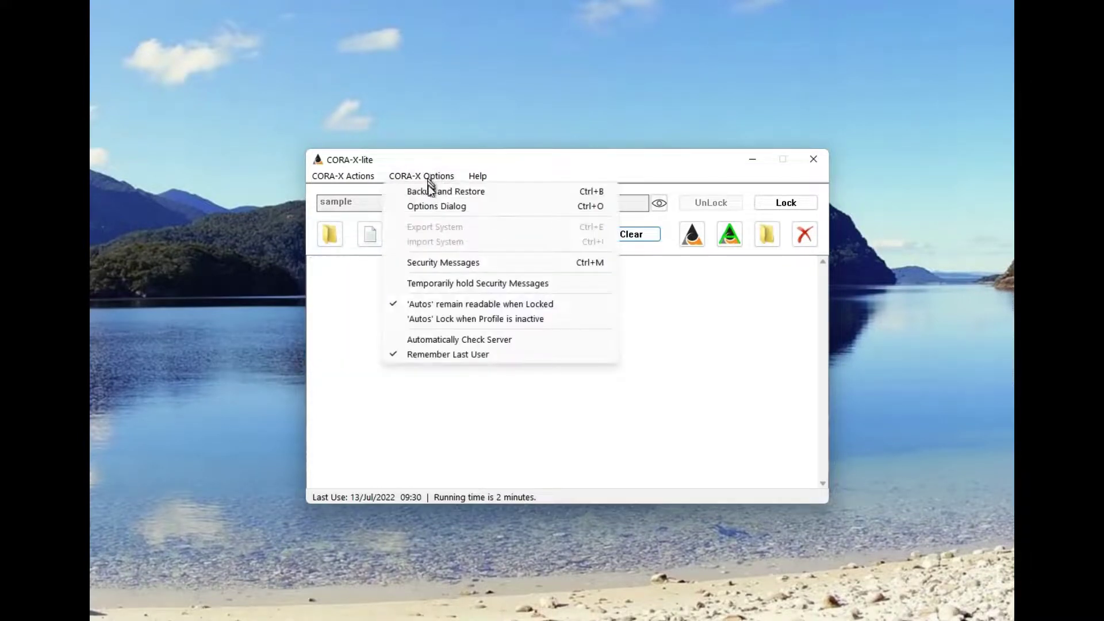
click(433, 189)
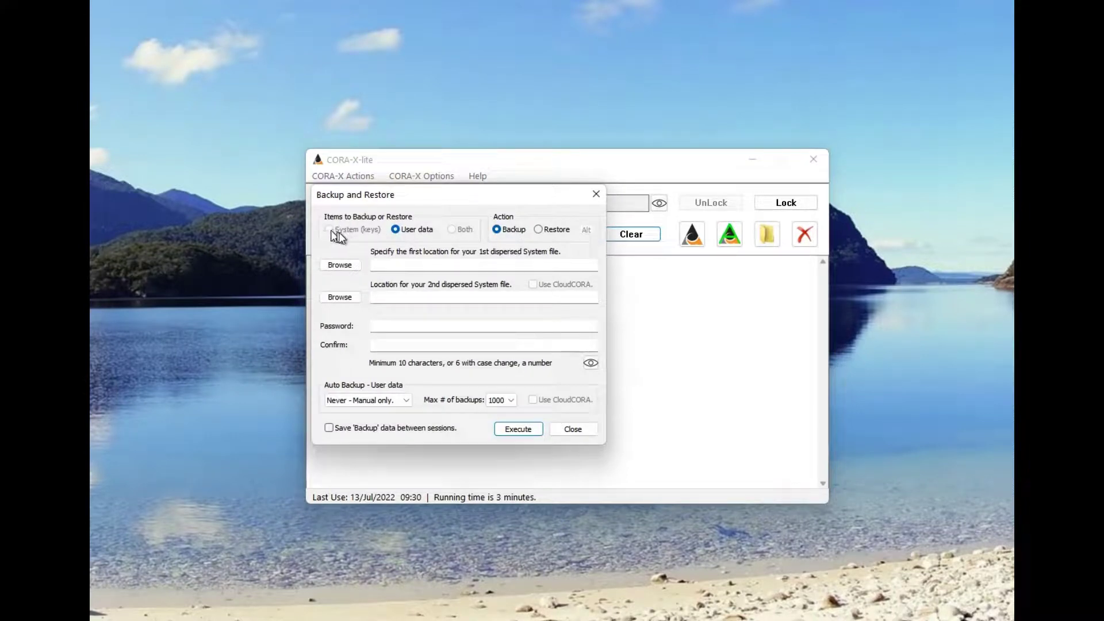
click(338, 265)
double_click(534, 321)
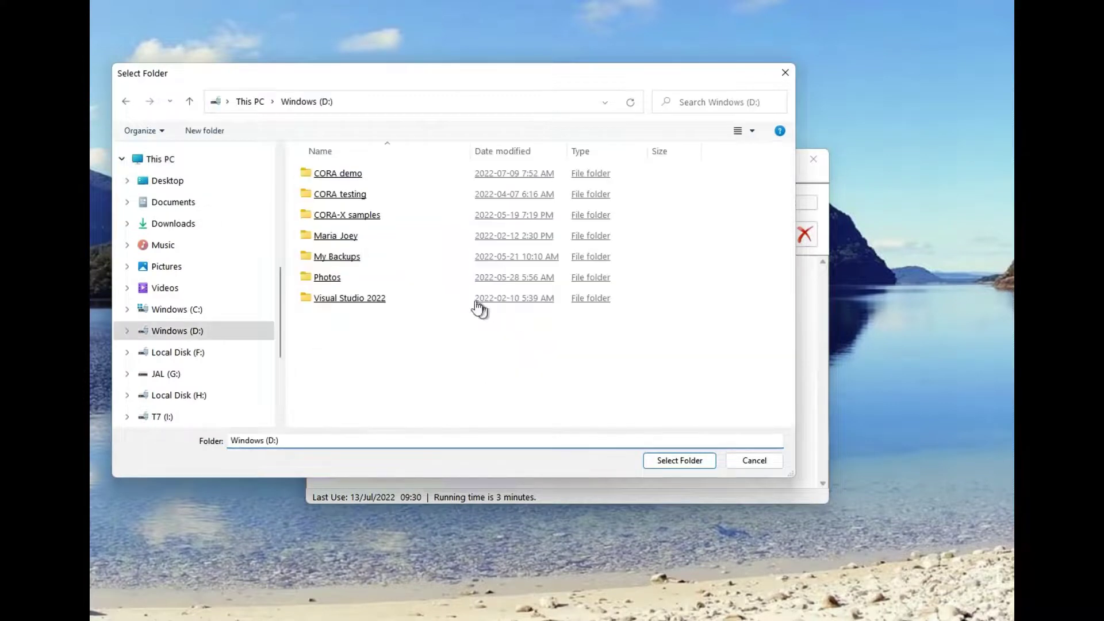
click(345, 178)
double_click(345, 178)
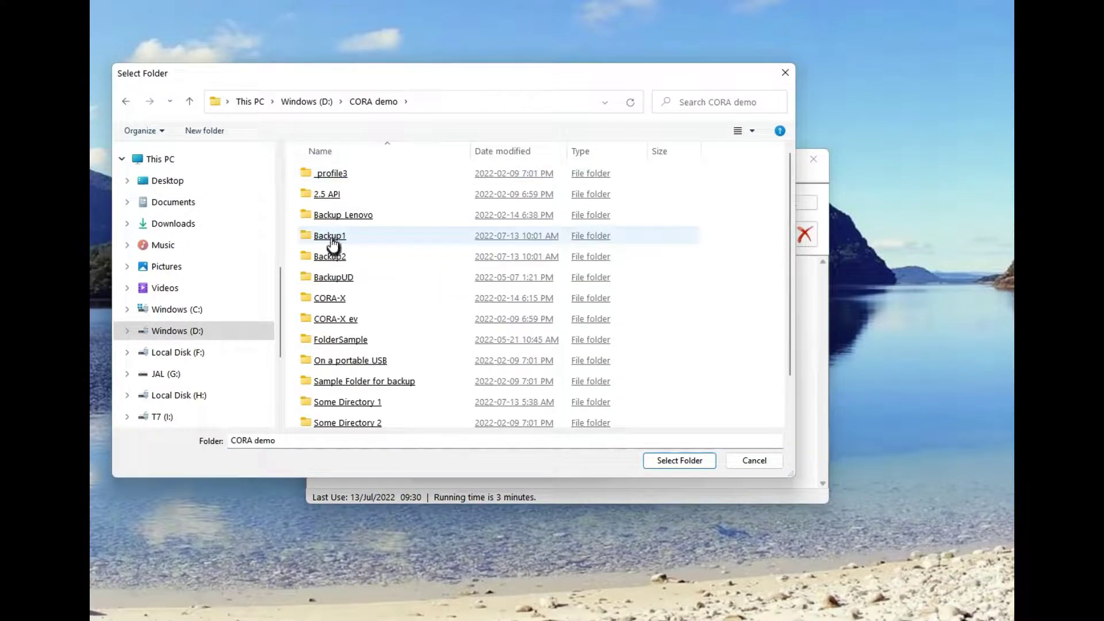
double_click(331, 236)
click(679, 460)
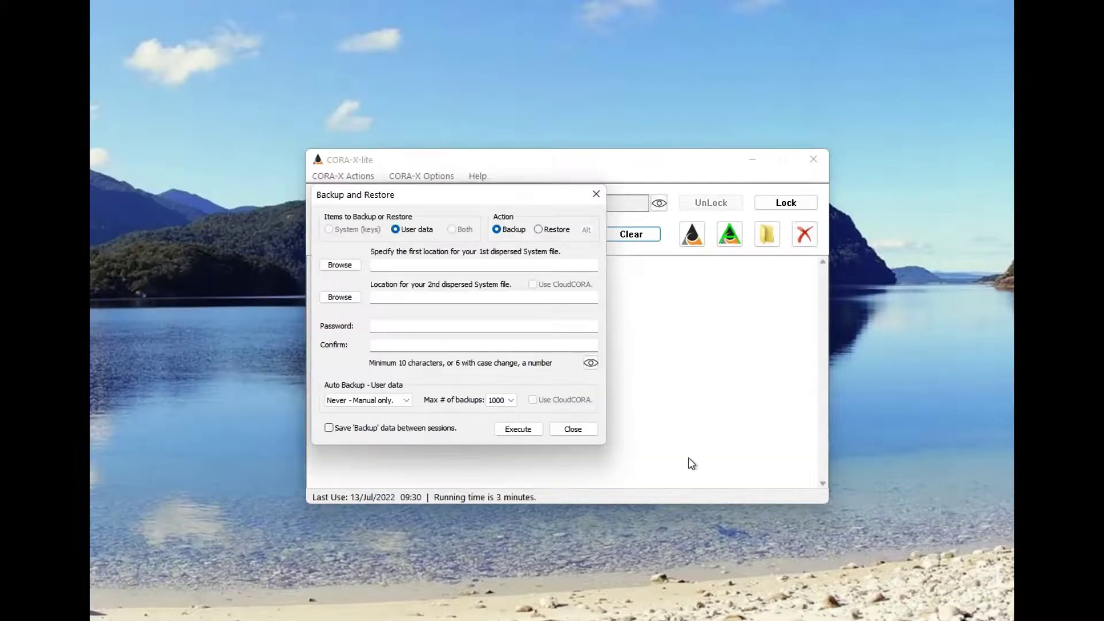
Enter and confirm the password for the user data backup and execute it.
click(389, 325)
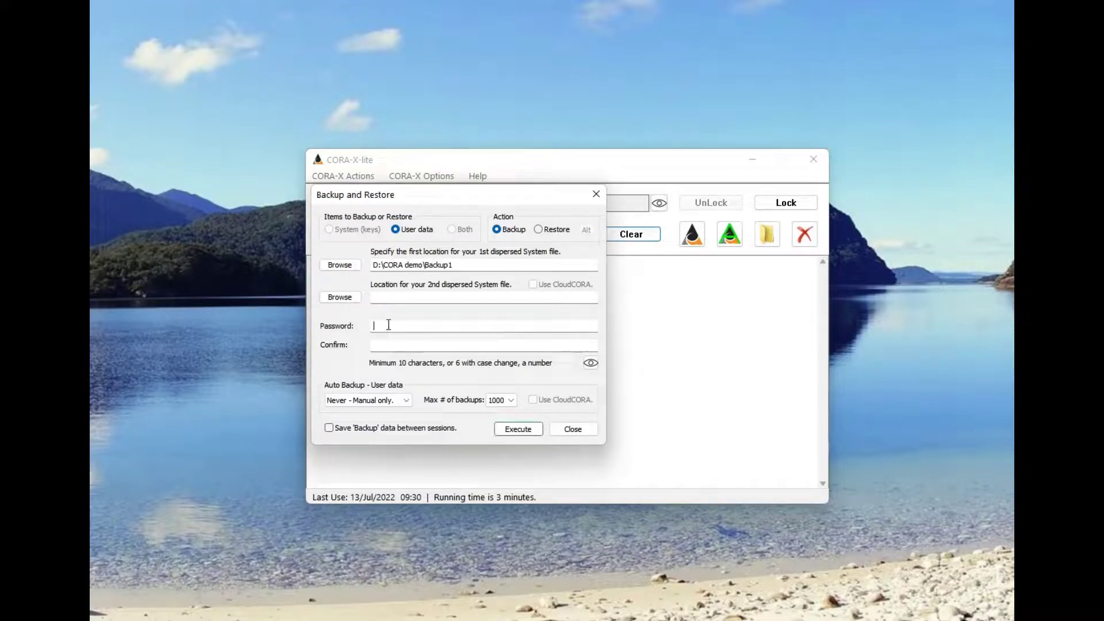
key(ctrl+v)
click(393, 346)
key(ctrl+v)
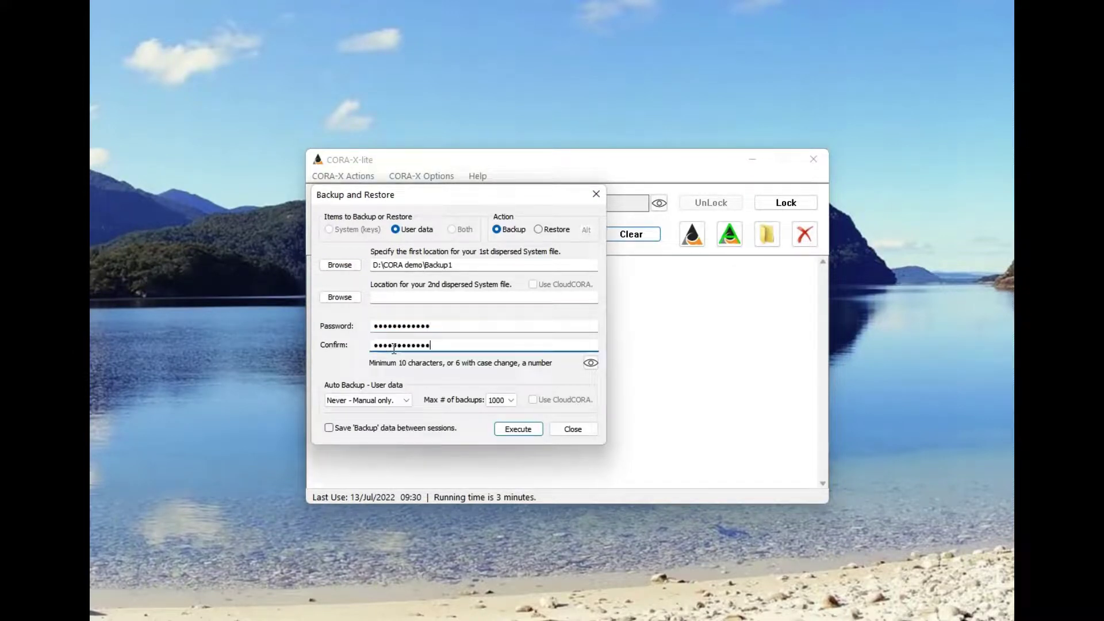
click(516, 431)
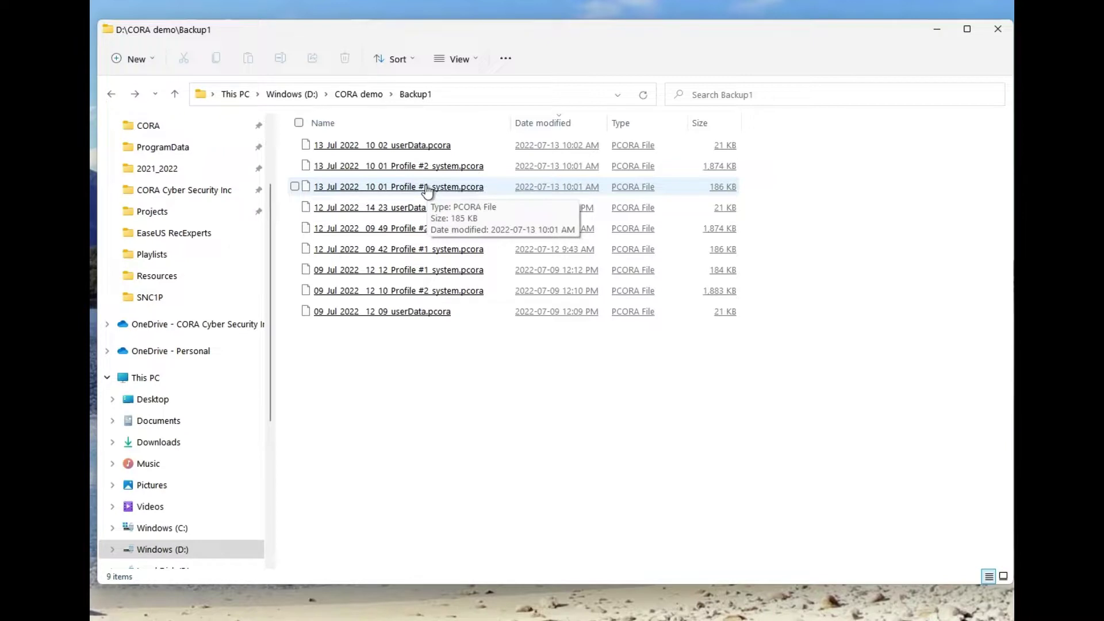
Check the second dispersed system files in D:\CORA demo\Backup2, and return to CORA-X-lite.
click(366, 93)
double_click(337, 229)
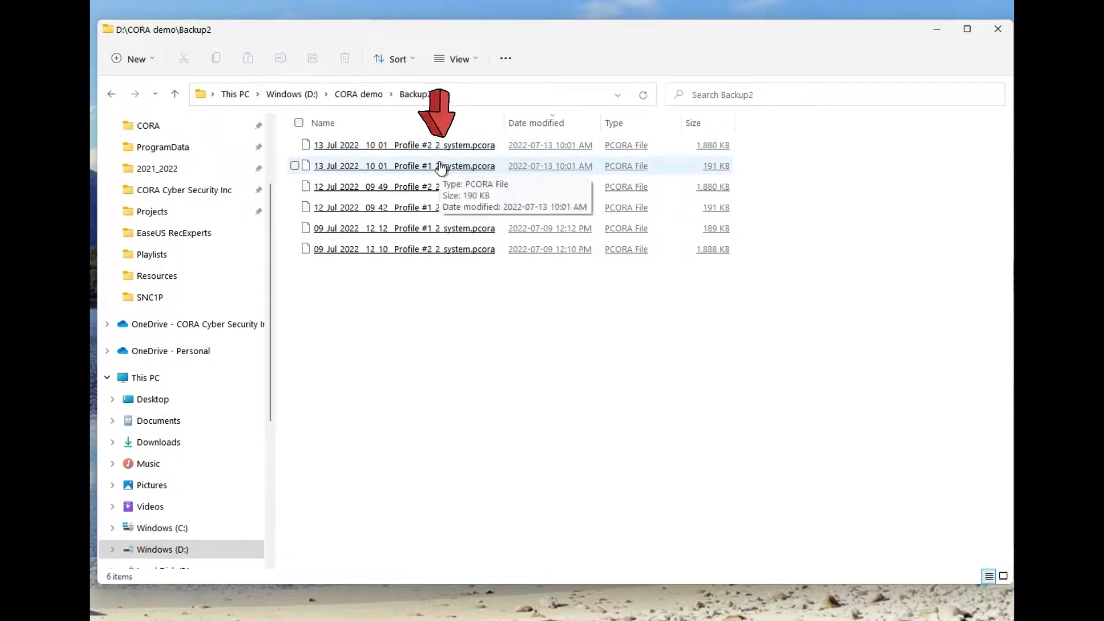
click(935, 35)
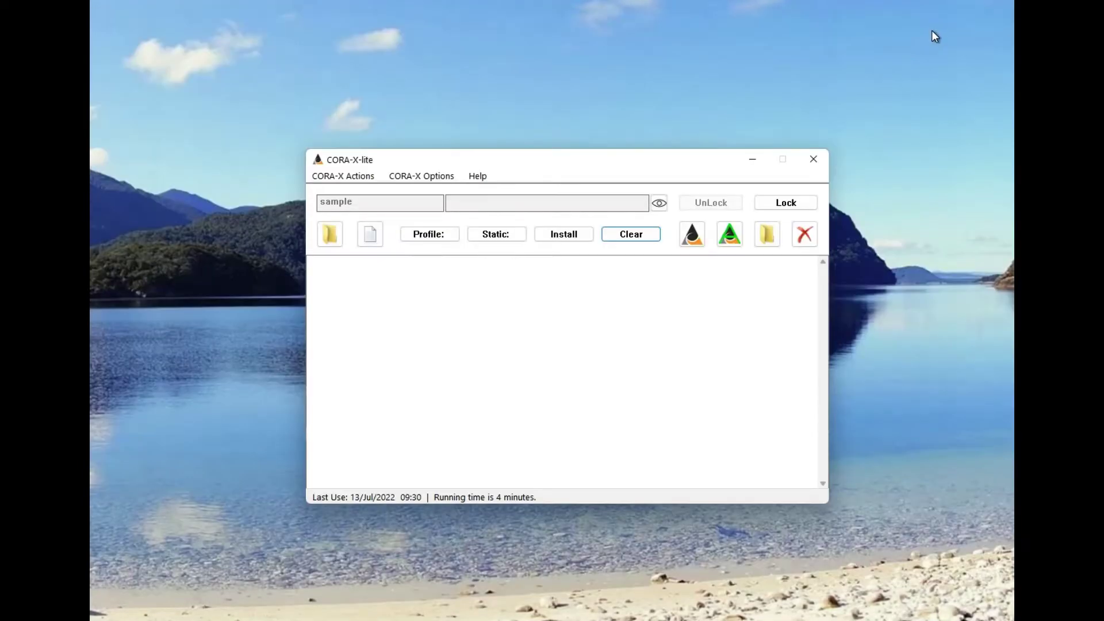